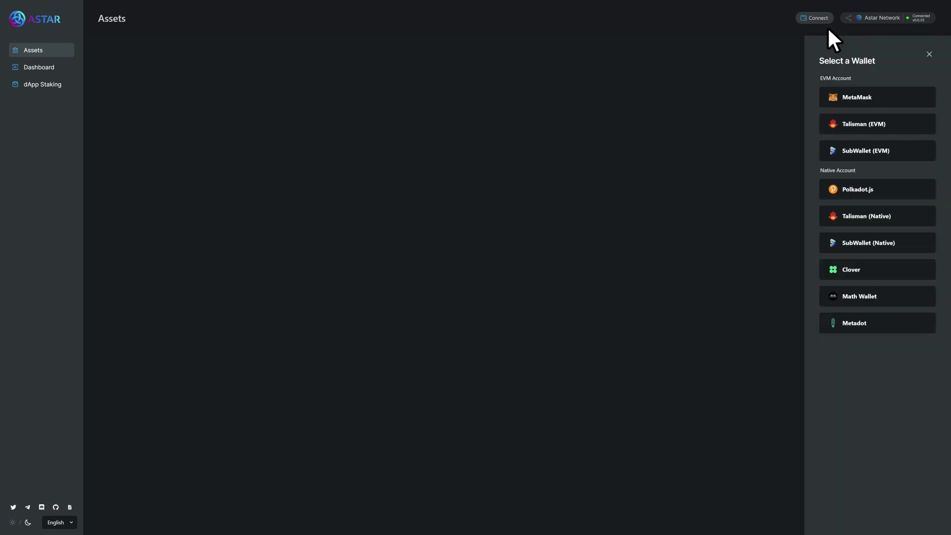
Connect the Astar Demo Wallet account through the Polkadot.js extension
left_click(913, 189)
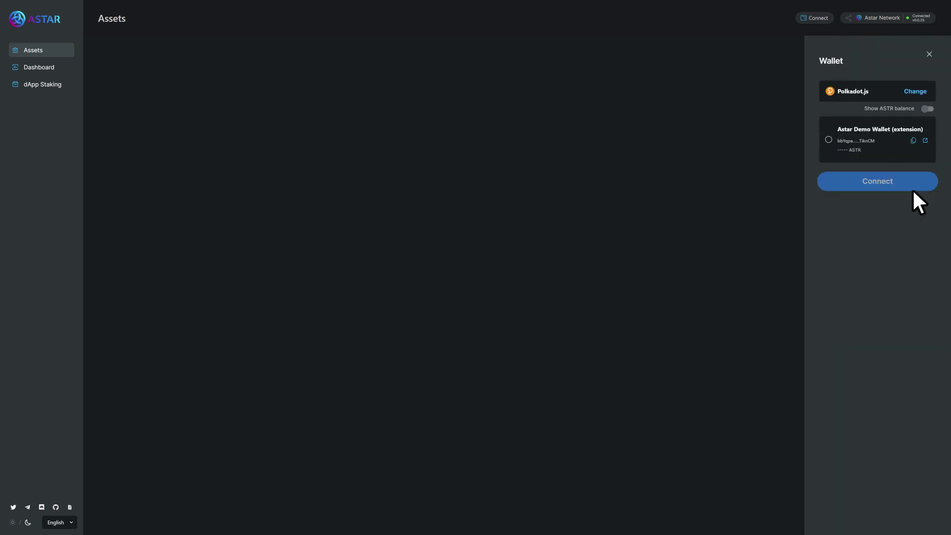
left_click(838, 149)
left_click(858, 185)
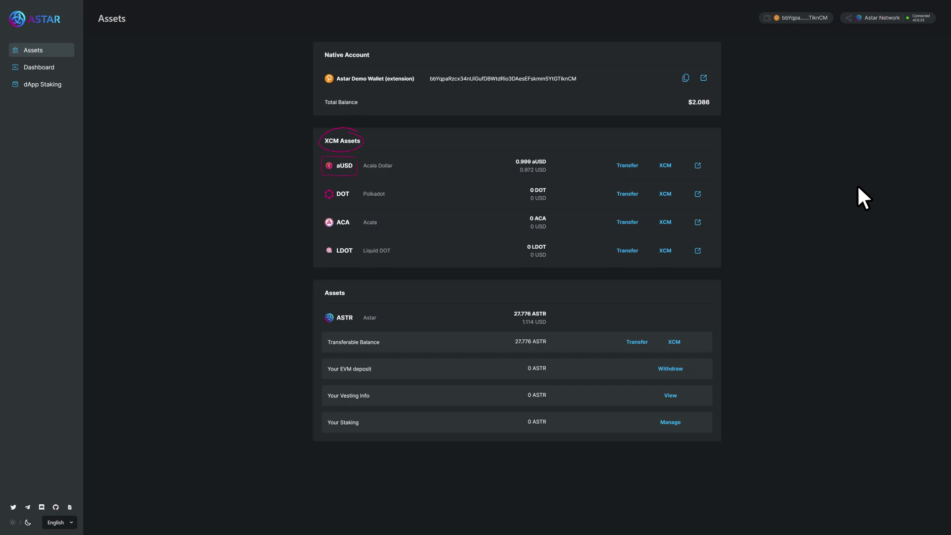
Send 2 aUSD from Acala to Astar via XCM, signed in Polkadot.js
left_click(665, 164)
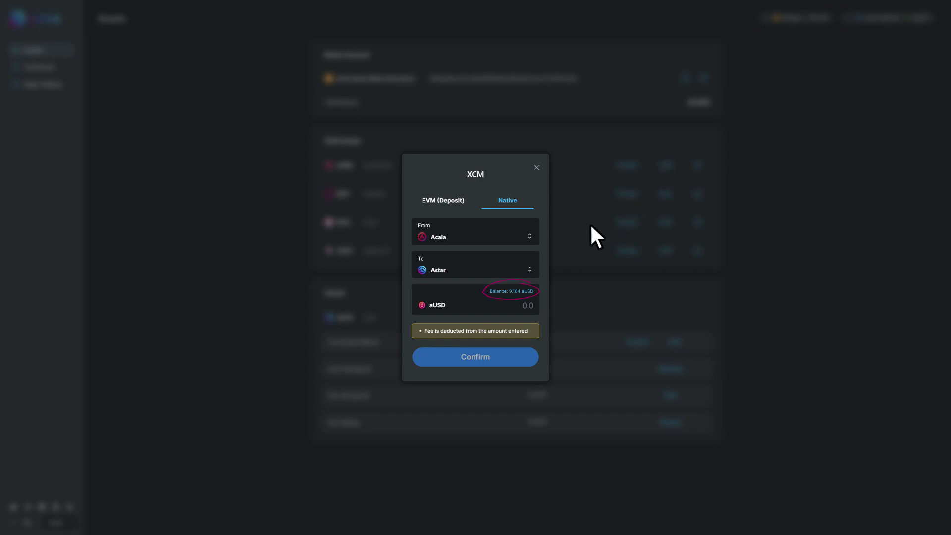
left_click(496, 300)
type("2")
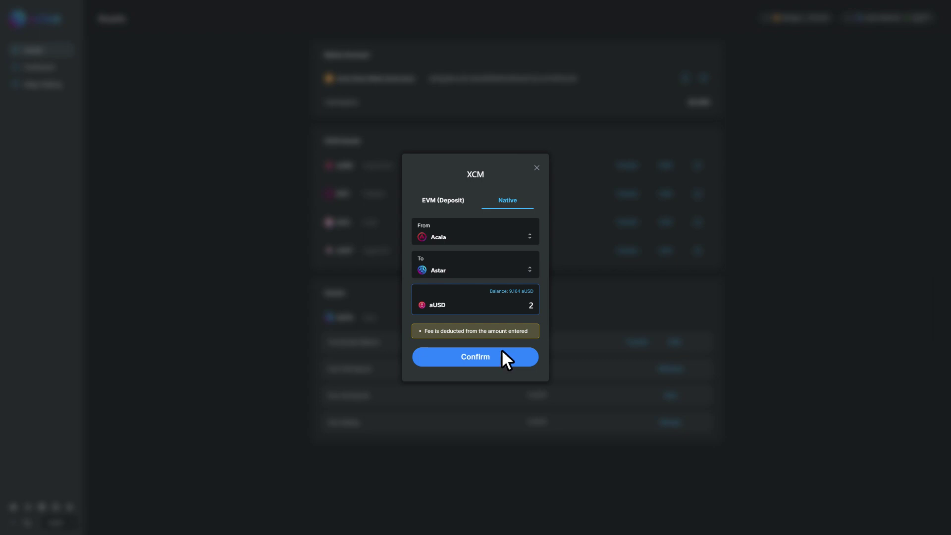
left_click(502, 351)
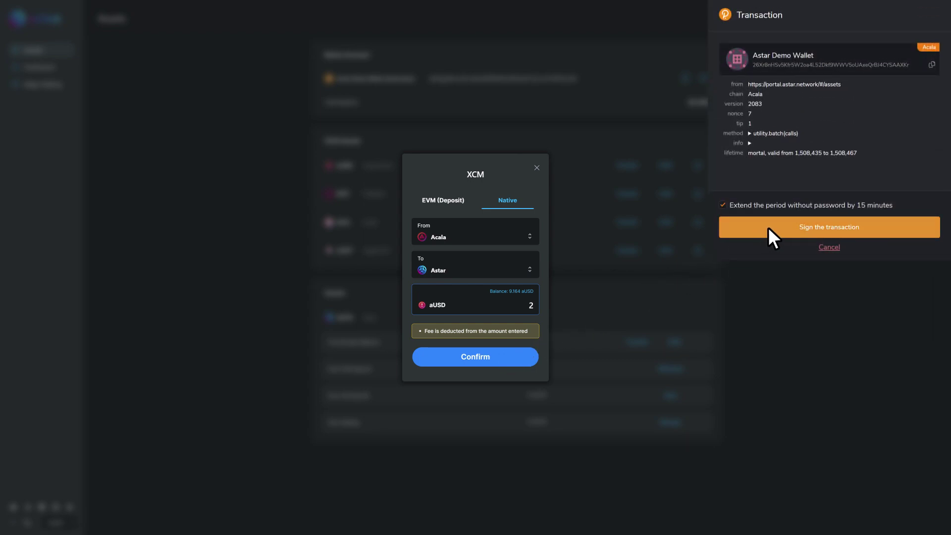
left_click(768, 226)
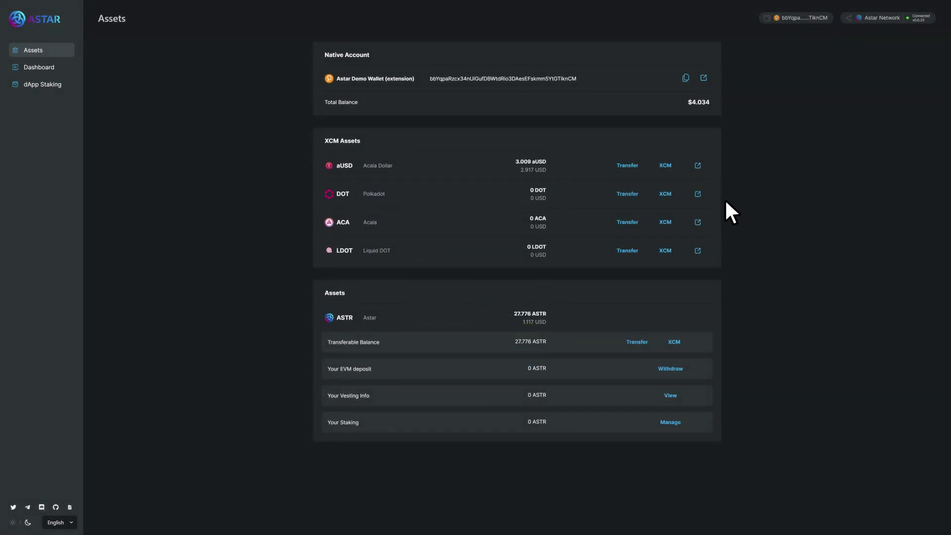
Start an aUSD EVM deposit addressed to the copied MetaMask account
left_click(666, 165)
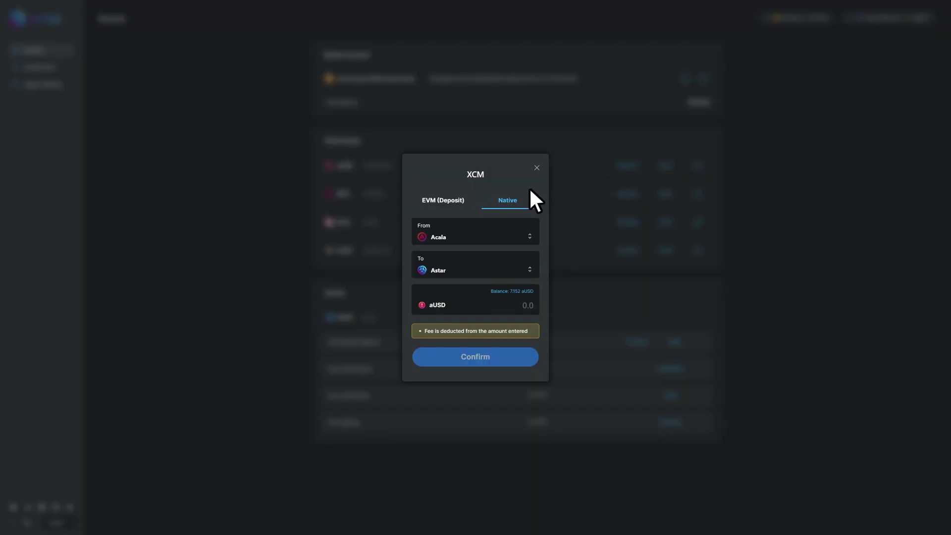
left_click(455, 204)
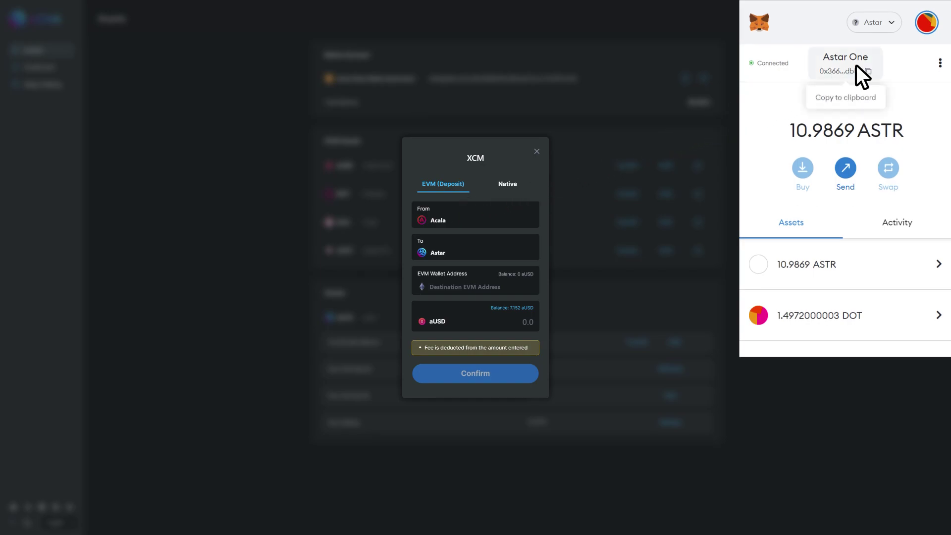
left_click(856, 65)
left_click(507, 282)
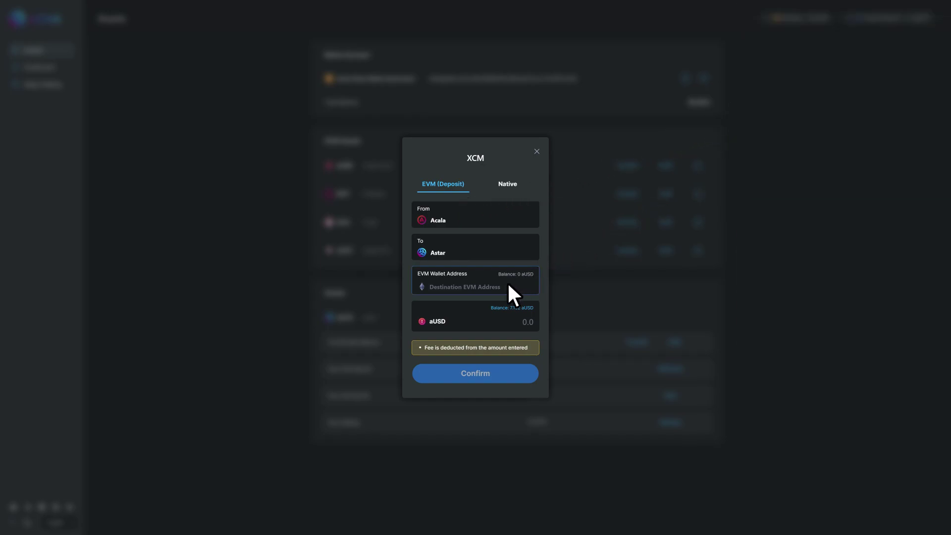
key("ctrl+v")
Deposit 2 aUSD to that EVM address and sign the transaction
left_click(512, 305)
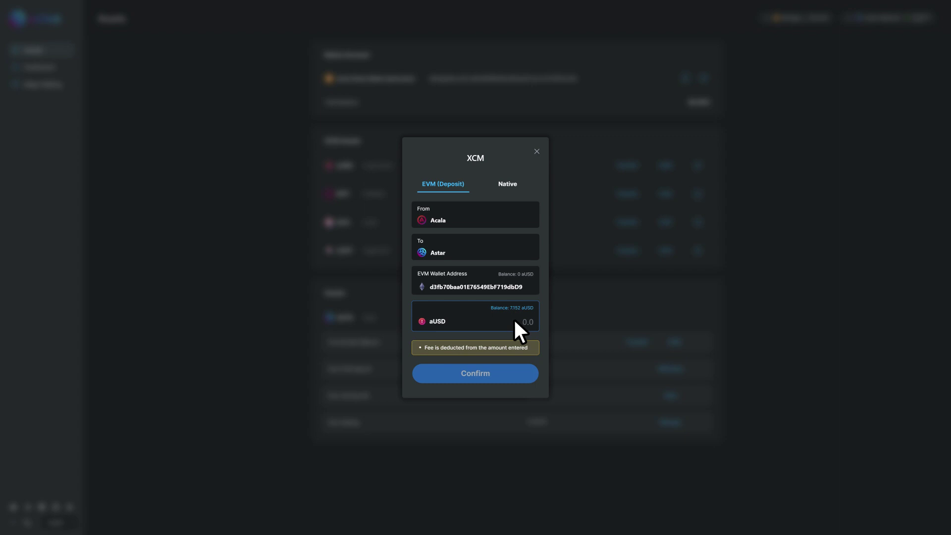
left_click(514, 318)
type("2")
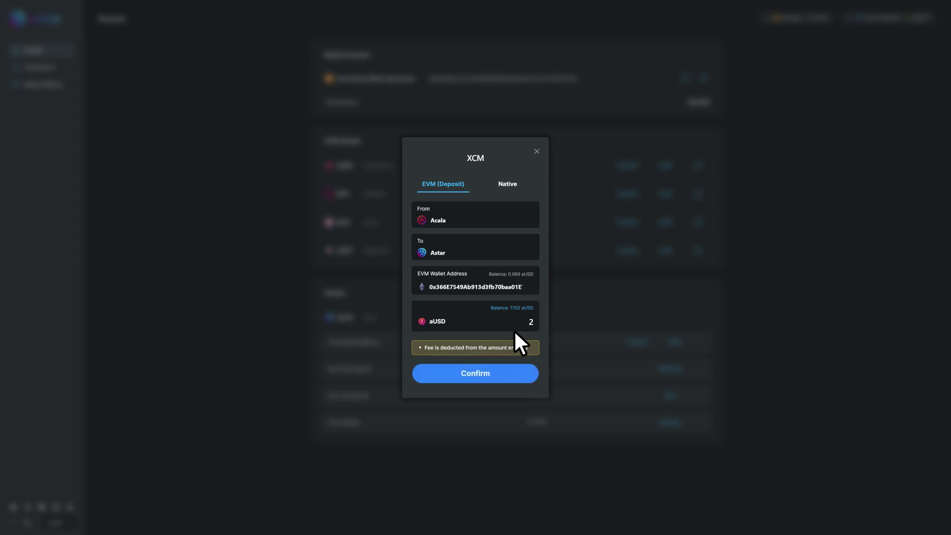
left_click(515, 368)
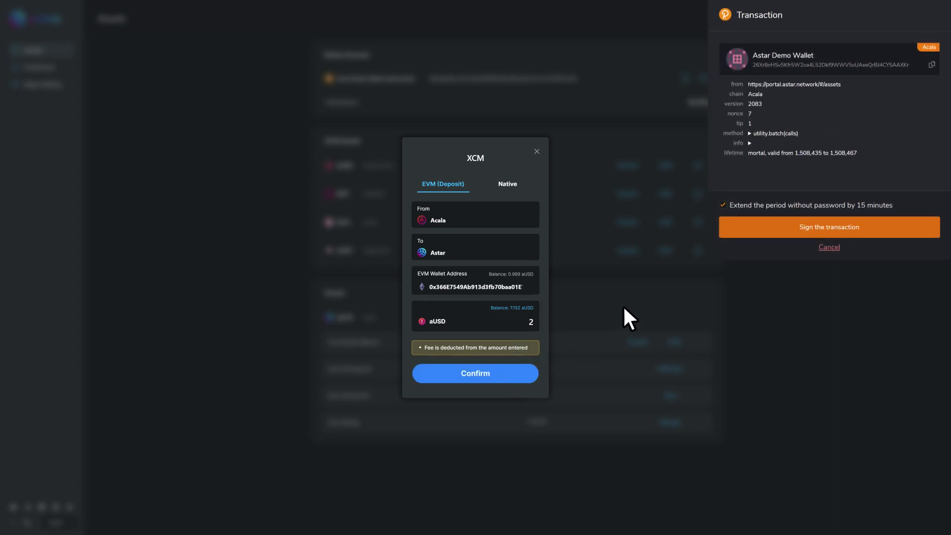
left_click(760, 226)
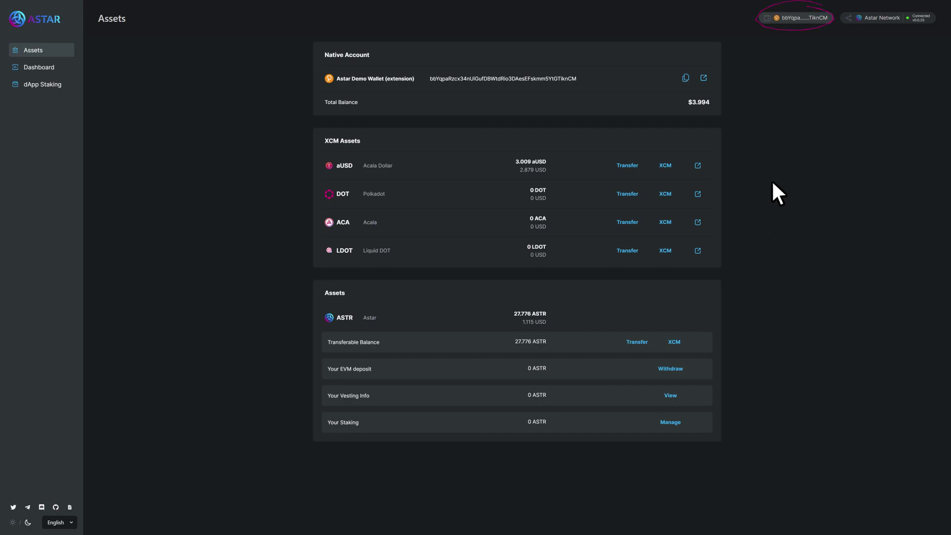
Switch the portal's wallet connection from Polkadot.js to MetaMask
left_click(806, 17)
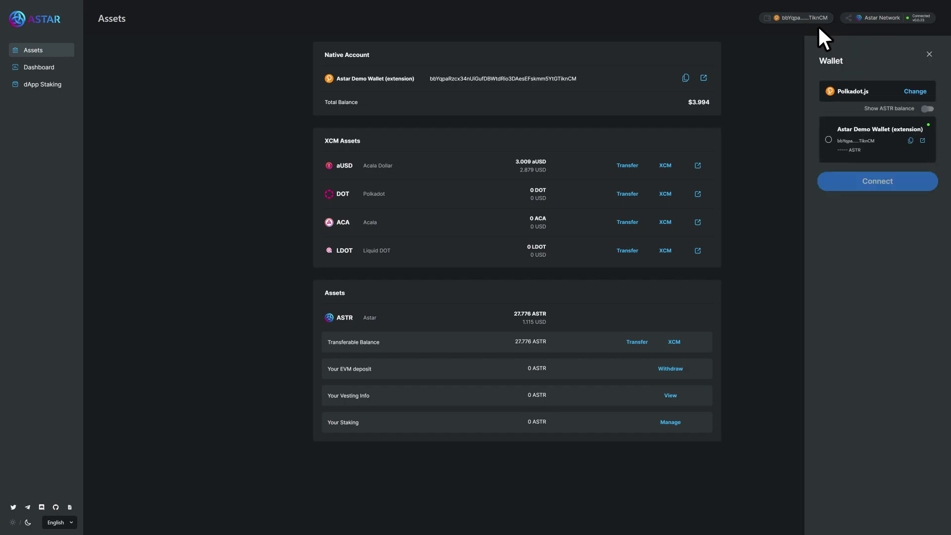
left_click(914, 91)
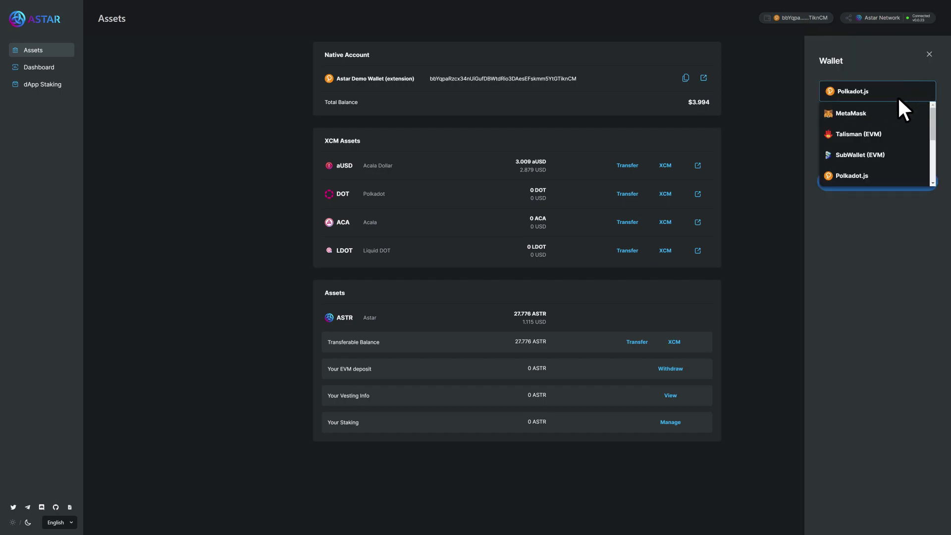
left_click(868, 116)
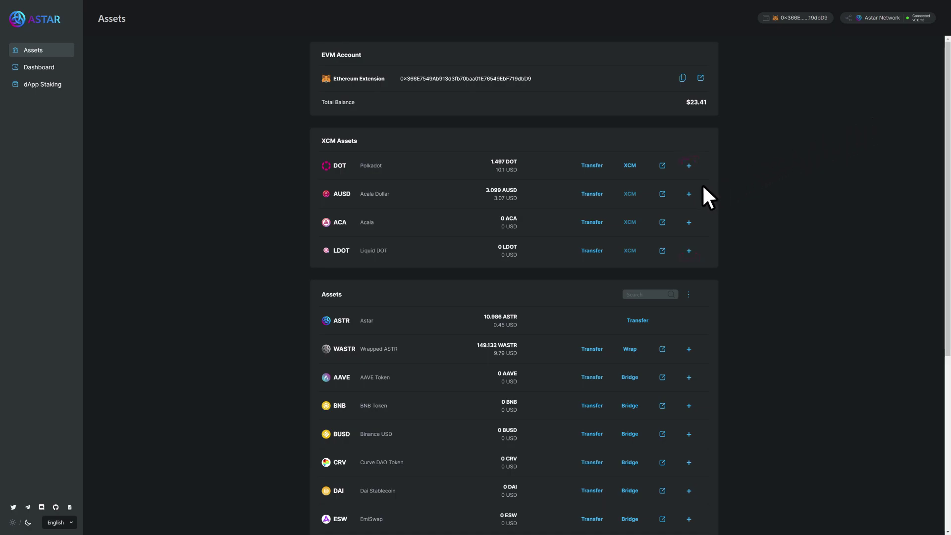
Import AUSD into MetaMask from the portal's AUSD asset row
left_click(687, 193)
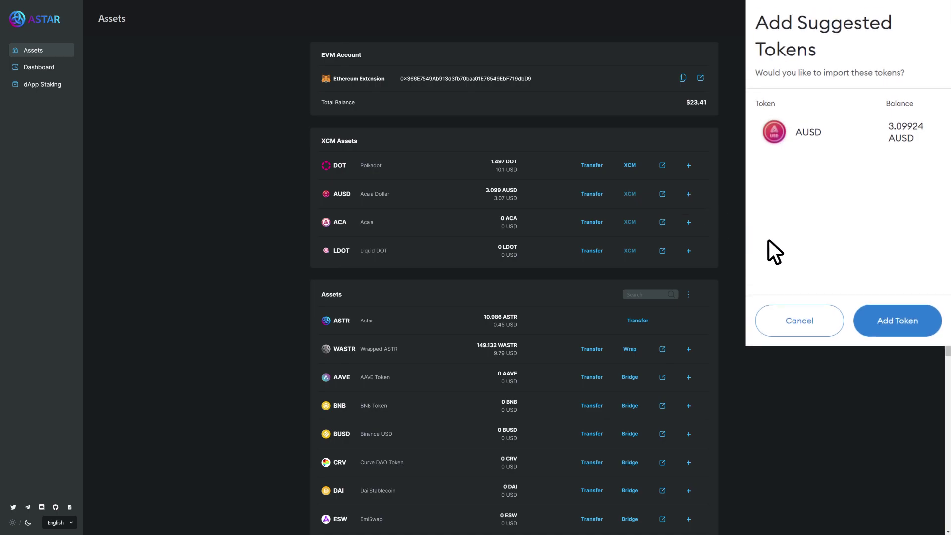
left_click(917, 328)
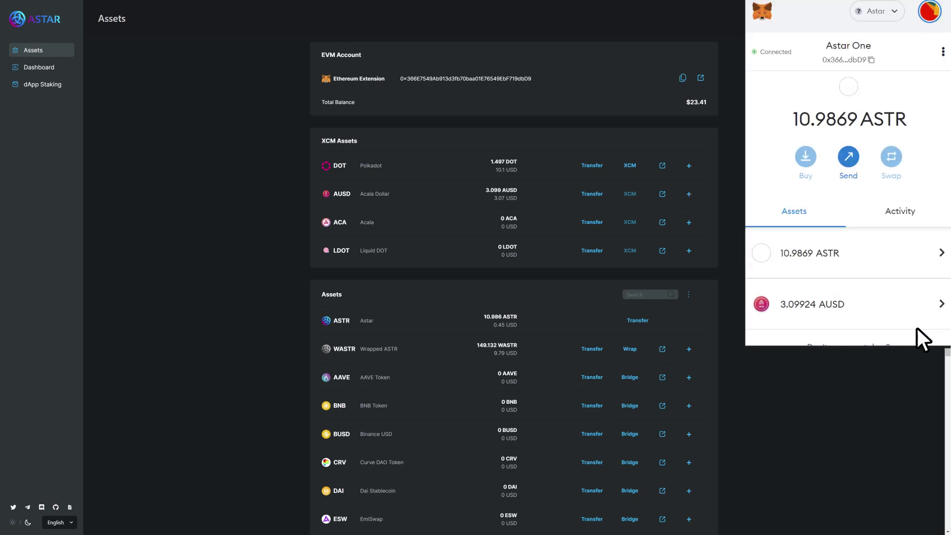